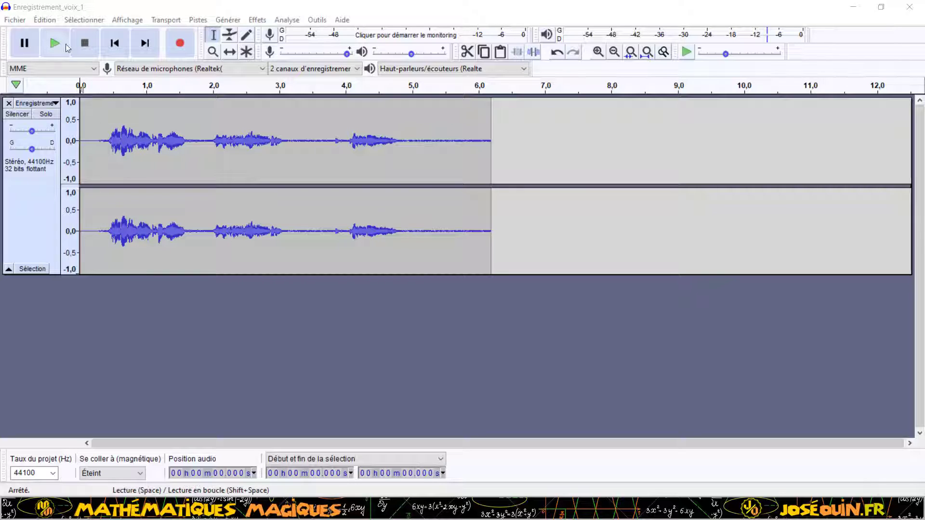
# Listen to the voice recording, and select and audition its noise-only ending from about 4.90 to 6.15 s
pyautogui.click(55, 43)
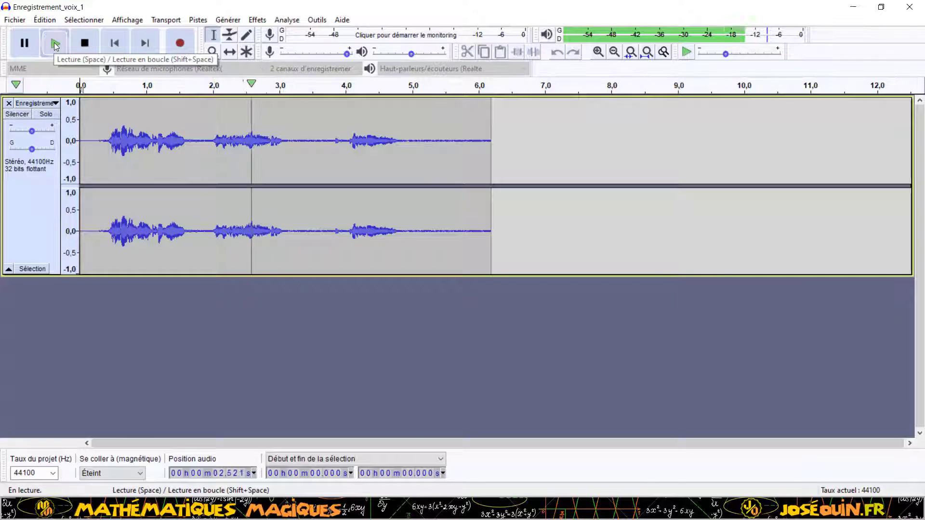
pyautogui.click(85, 43)
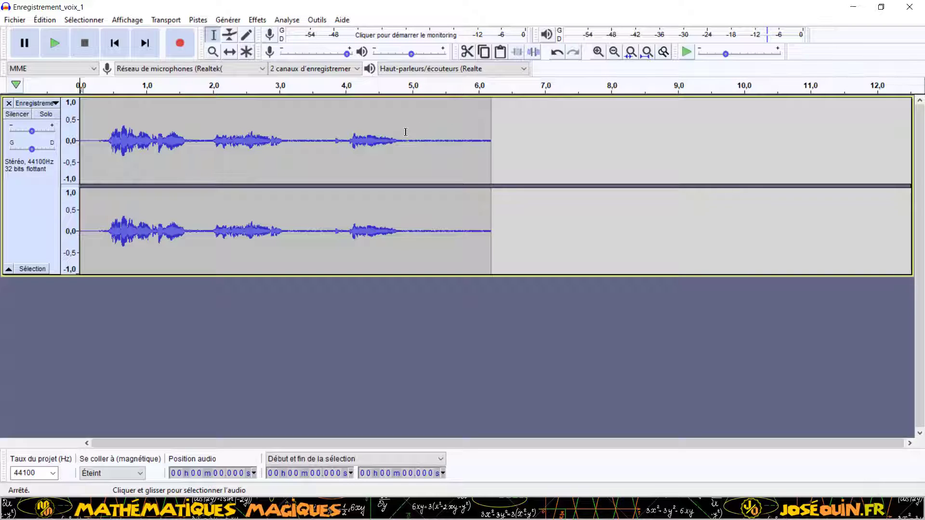
pyautogui.moveTo(406, 134); pyautogui.dragTo(487, 134)
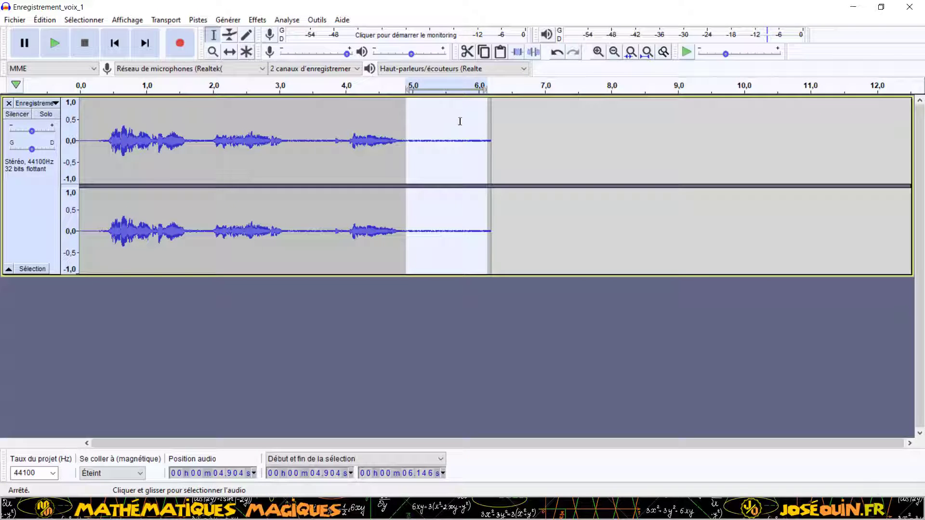
pyautogui.click(54, 43)
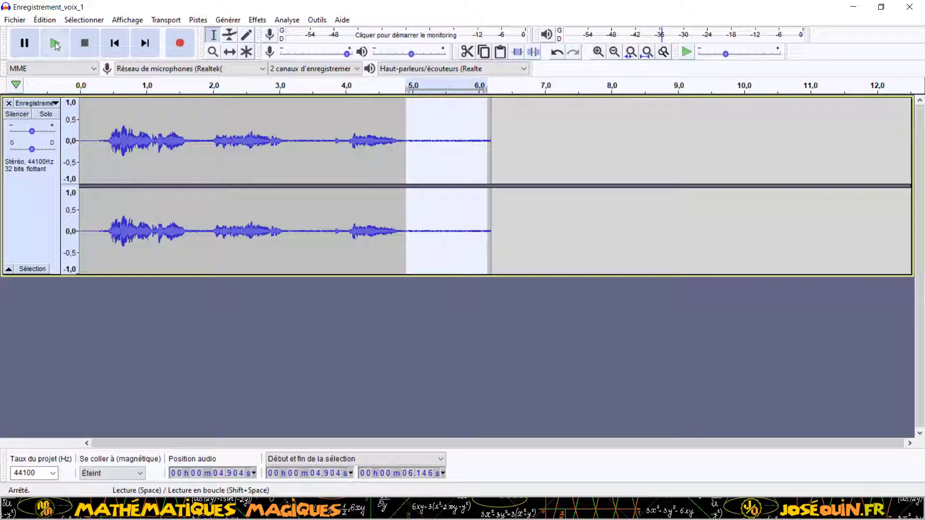
# Capture the noise profile from the selected noise-only passage with the Noise Reduction effect
pyautogui.click(263, 23)
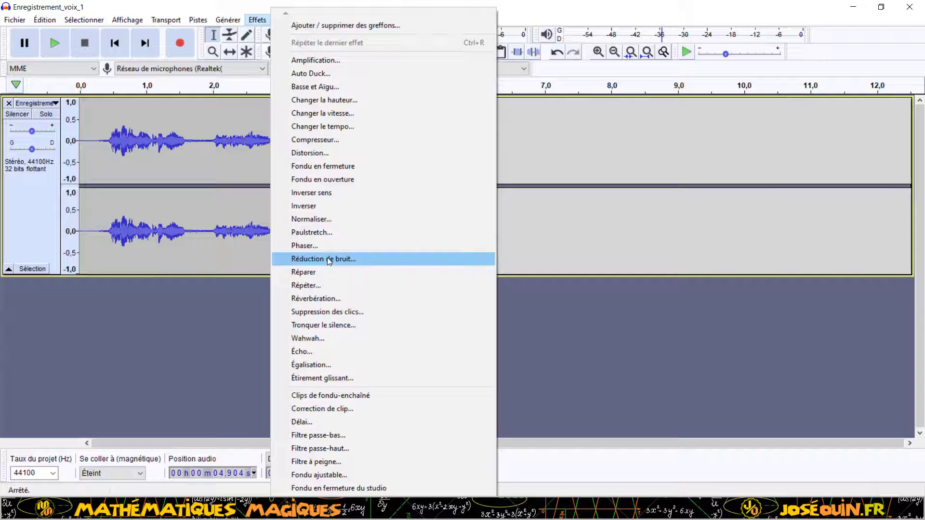
pyautogui.click(366, 260)
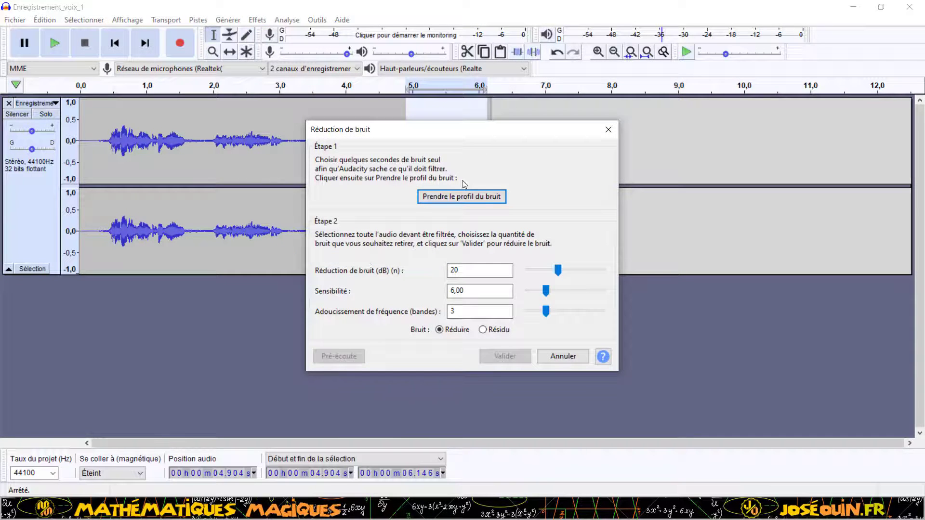
pyautogui.moveTo(486, 134); pyautogui.dragTo(423, 103)
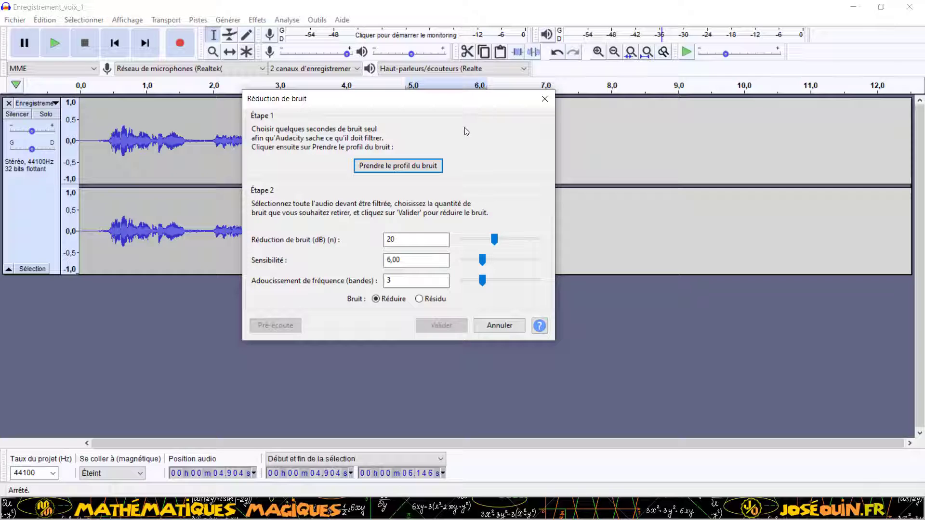
pyautogui.click(382, 166)
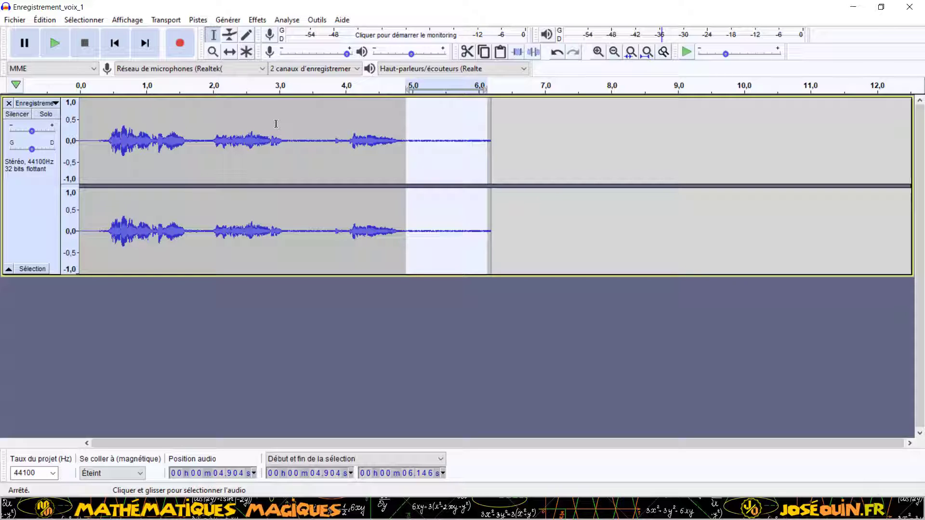
pyautogui.doubleClick(181, 147)
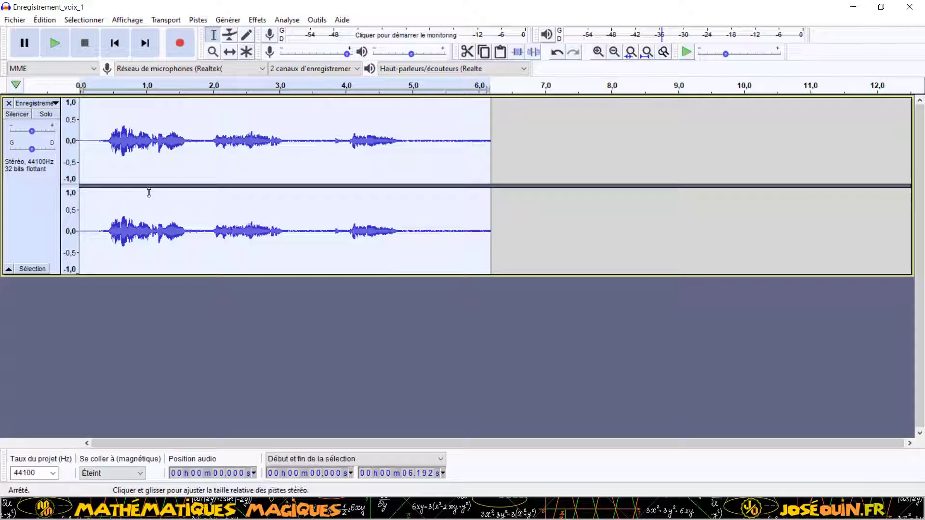
pyautogui.click(209, 151)
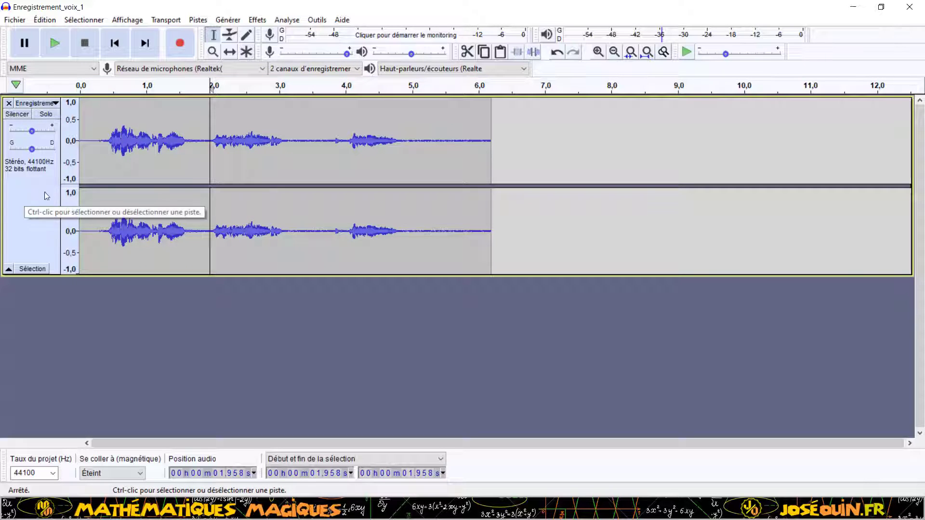
pyautogui.click(30, 195)
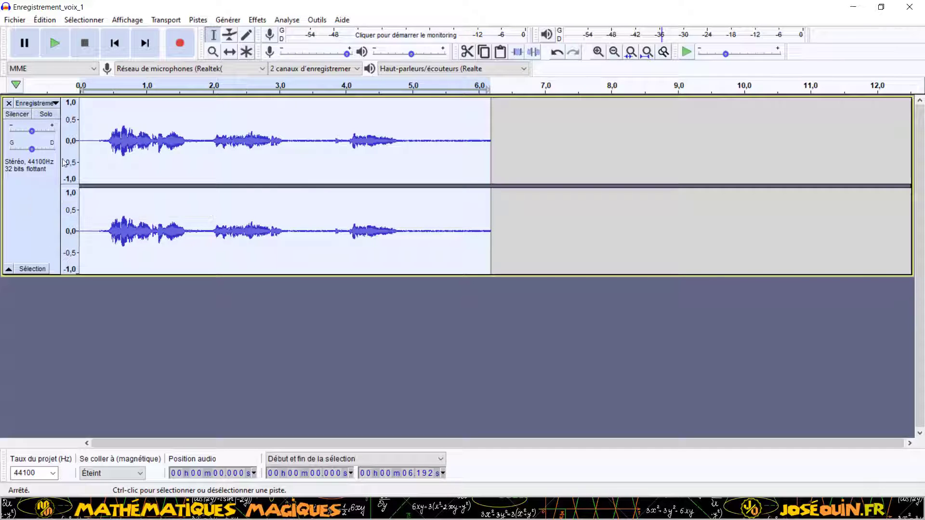
pyautogui.click(161, 165)
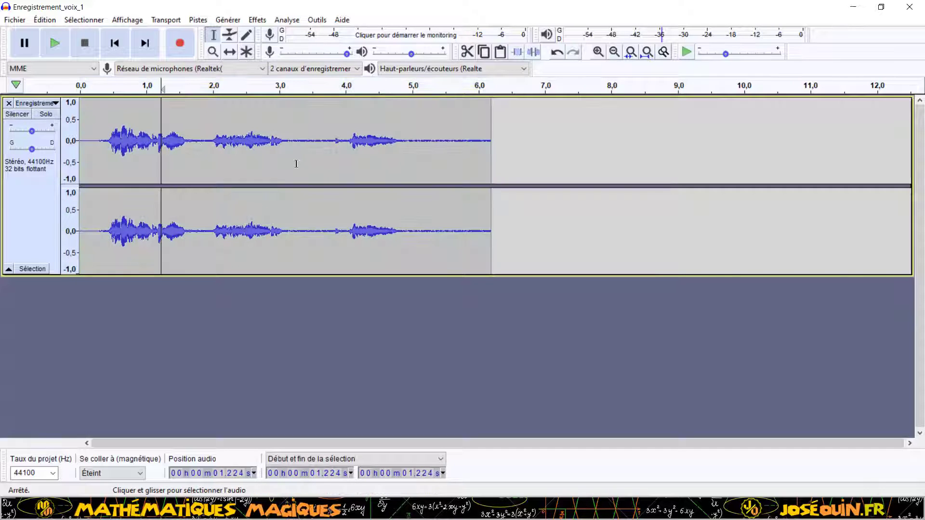
# Preview and apply Noise Reduction to the whole voice track at 20 dB, sensitivity 6.00 and 3 bands, and listen to the result
pyautogui.click(48, 197)
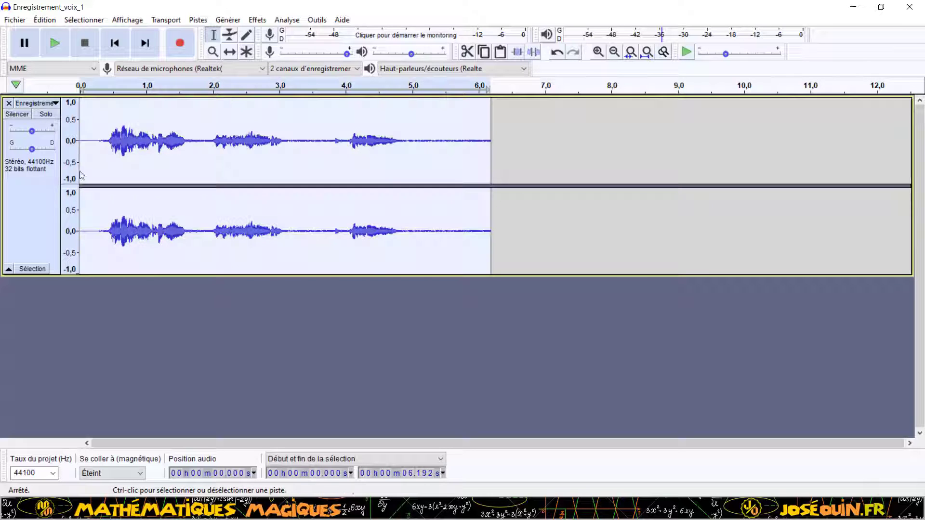
pyautogui.click(258, 20)
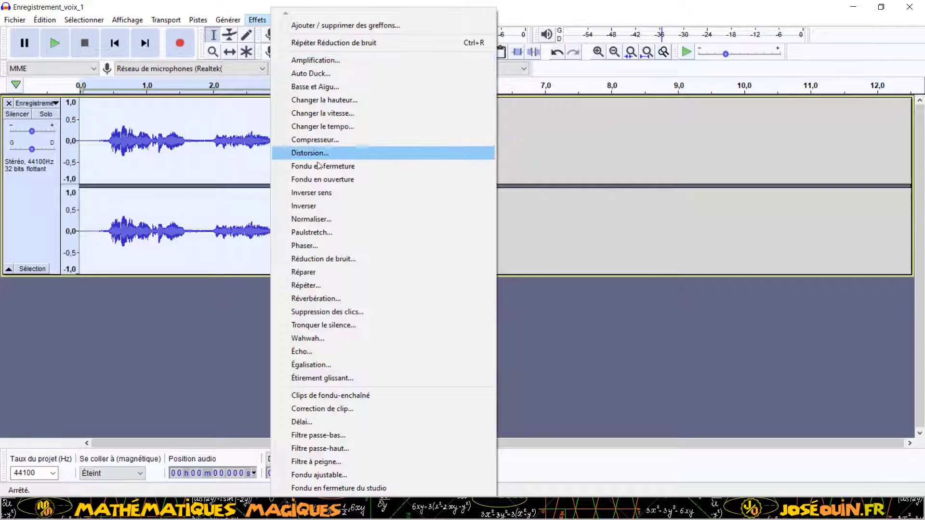
pyautogui.click(329, 259)
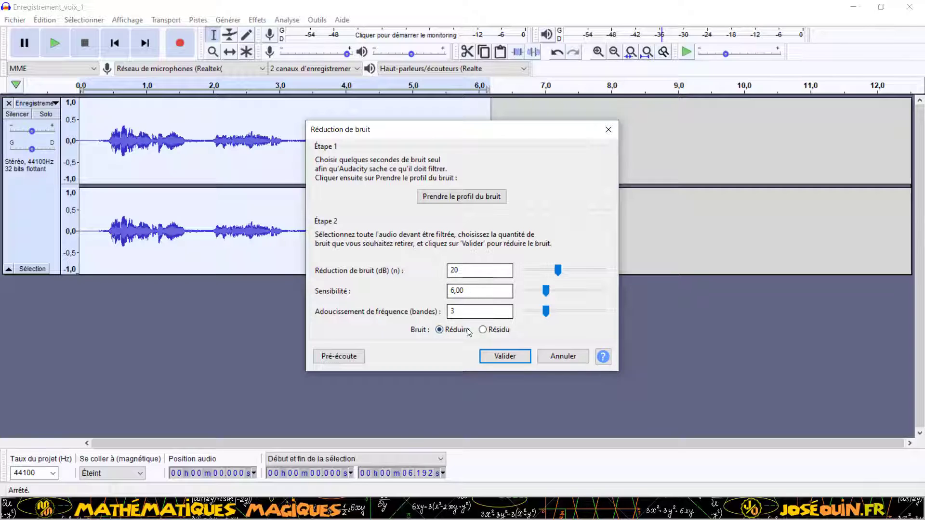
pyautogui.click(331, 360)
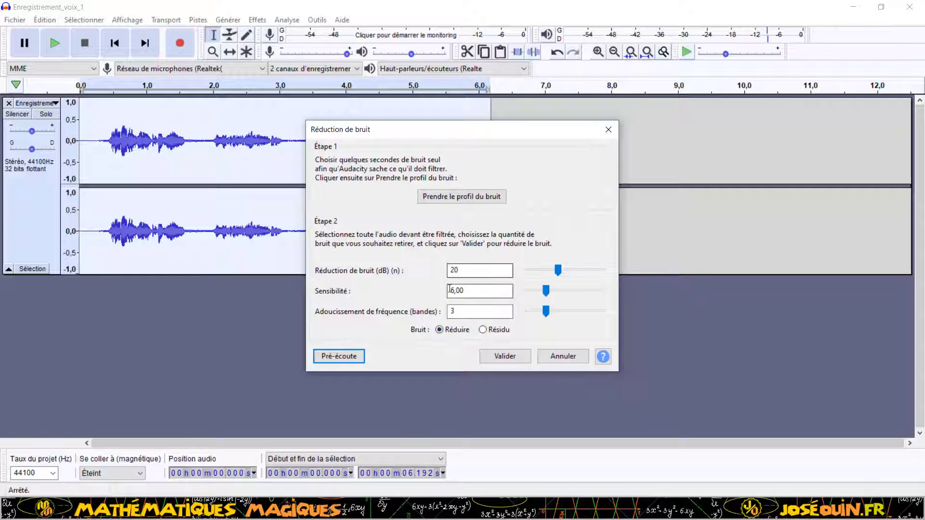
pyautogui.click(505, 356)
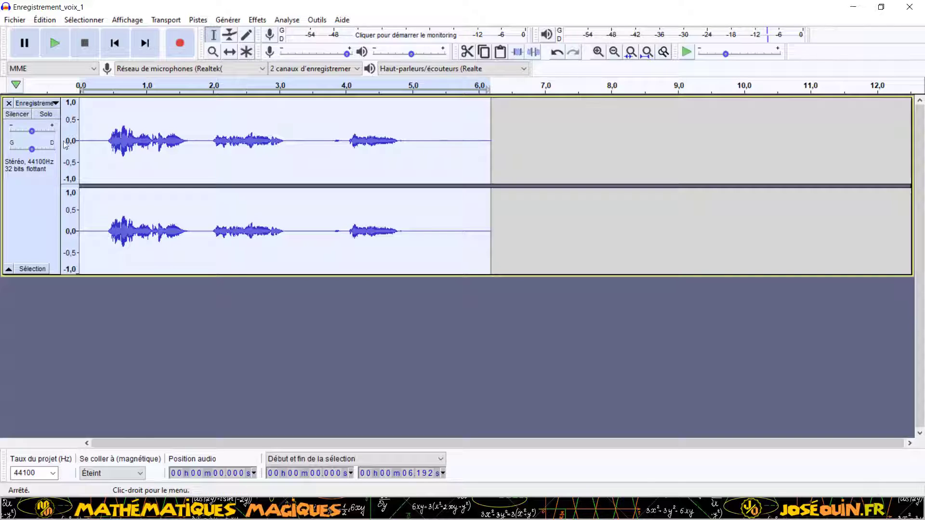
pyautogui.click(54, 43)
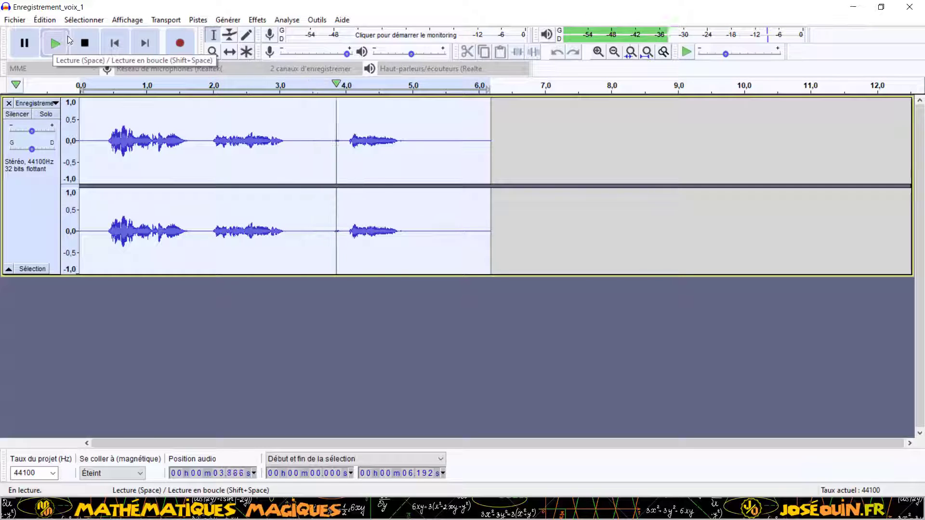
pyautogui.click(86, 43)
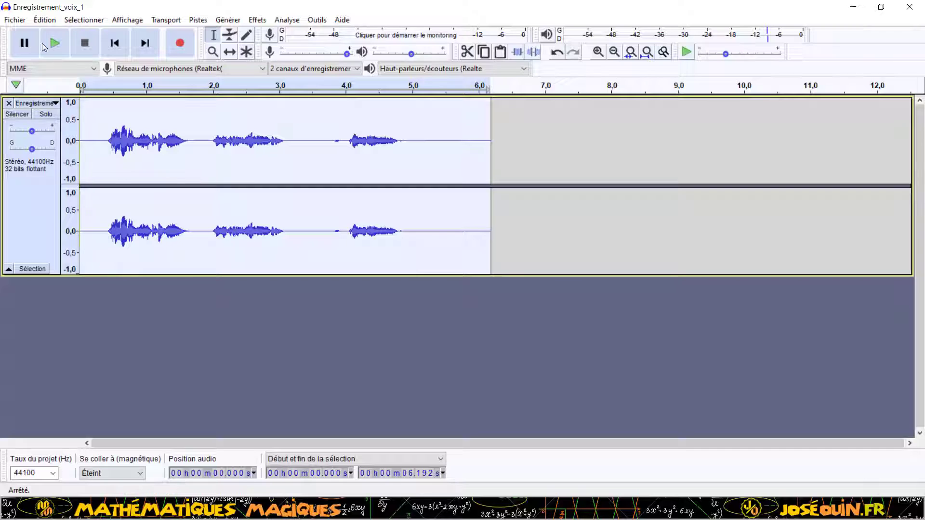
pyautogui.click(14, 19)
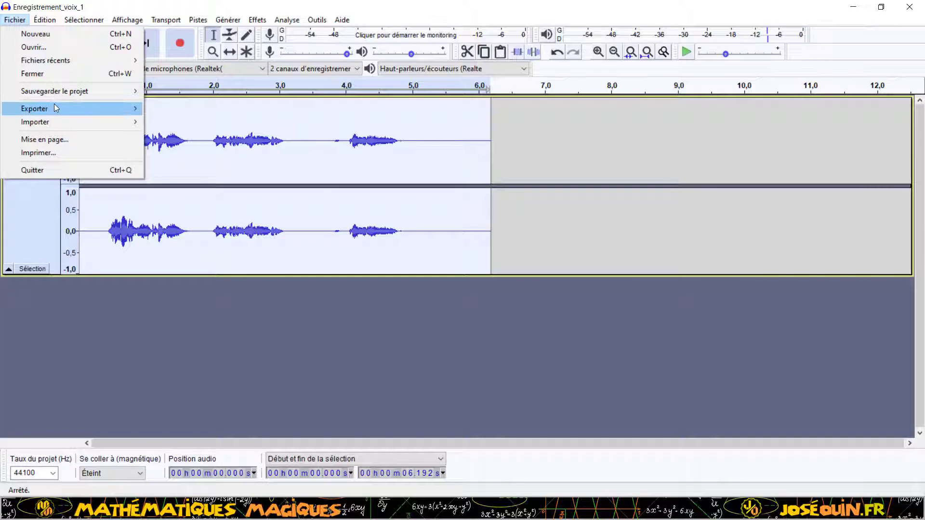
pyautogui.moveTo(54, 106)
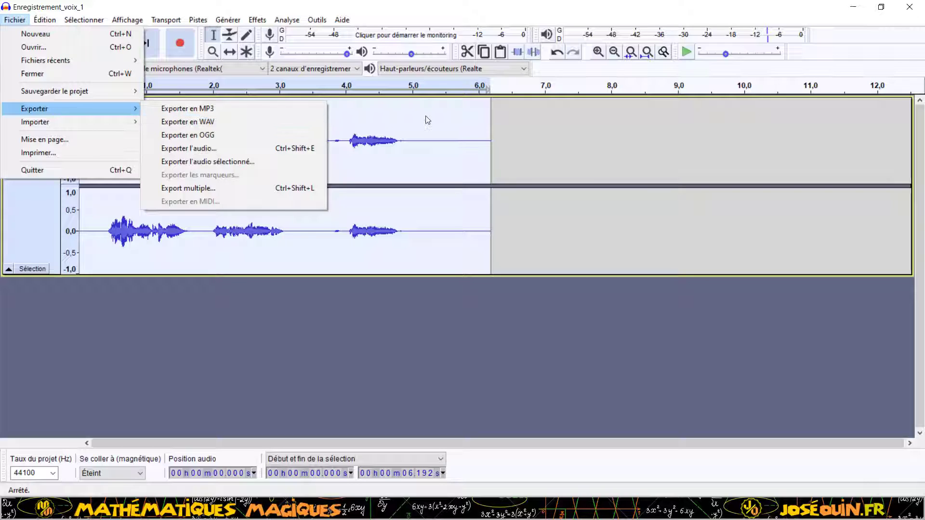
pyautogui.click(508, 120)
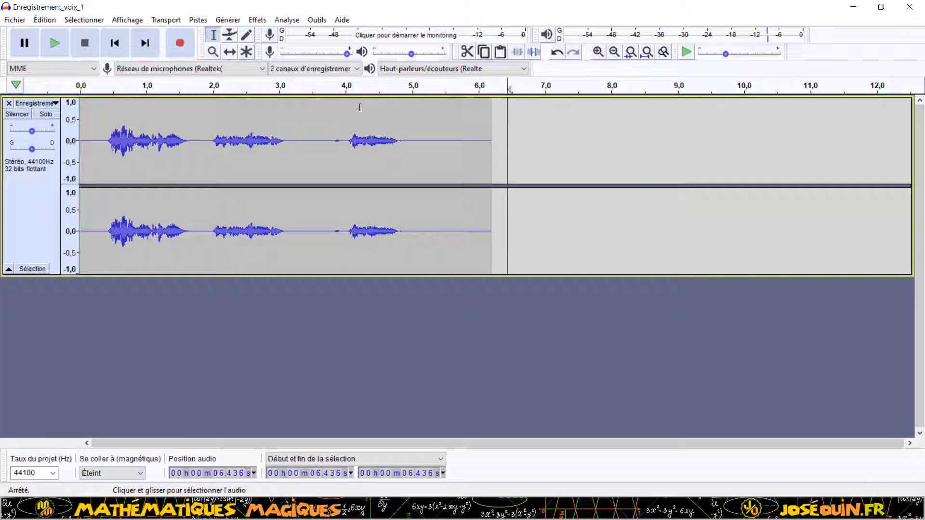
pyautogui.click(335, 109)
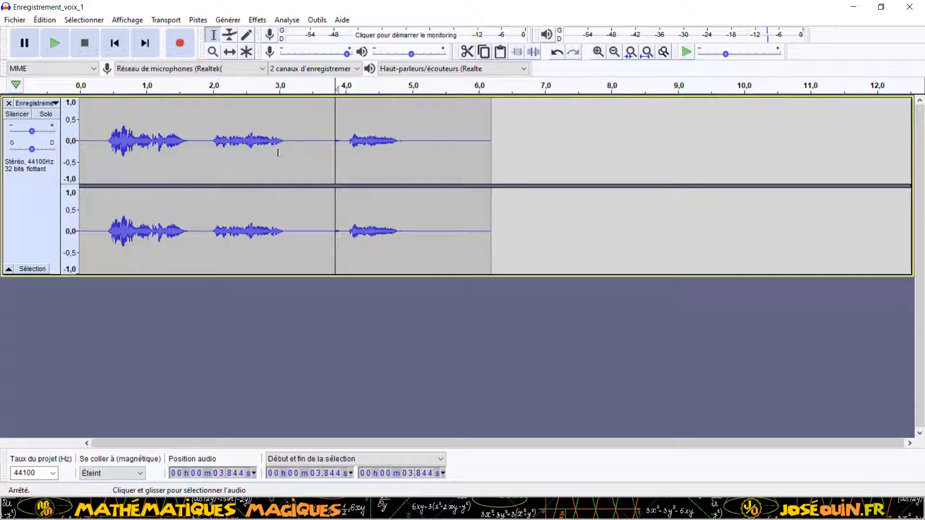
# Switch to the Musique_Piano1_Bruit_de_fond project and listen to the first 20 seconds or so of the piano recording
pyautogui.moveTo(692, 509)
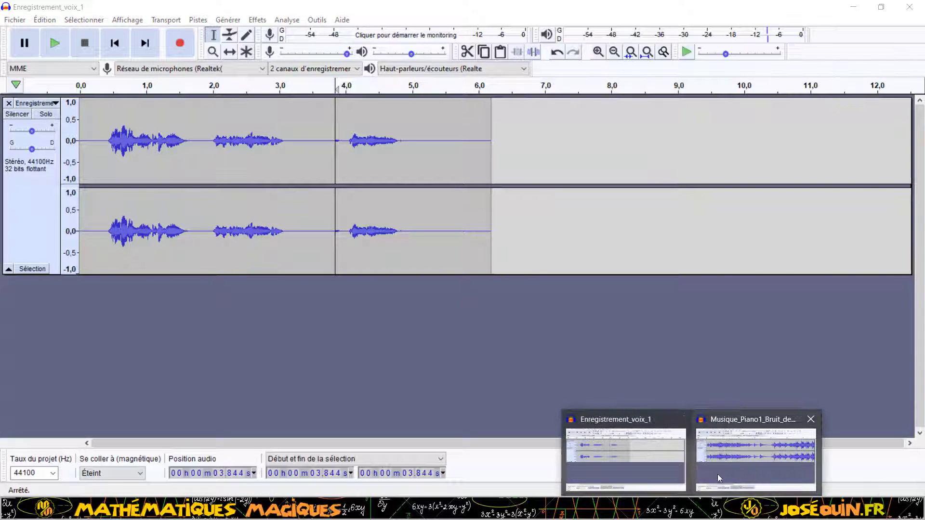
pyautogui.click(708, 458)
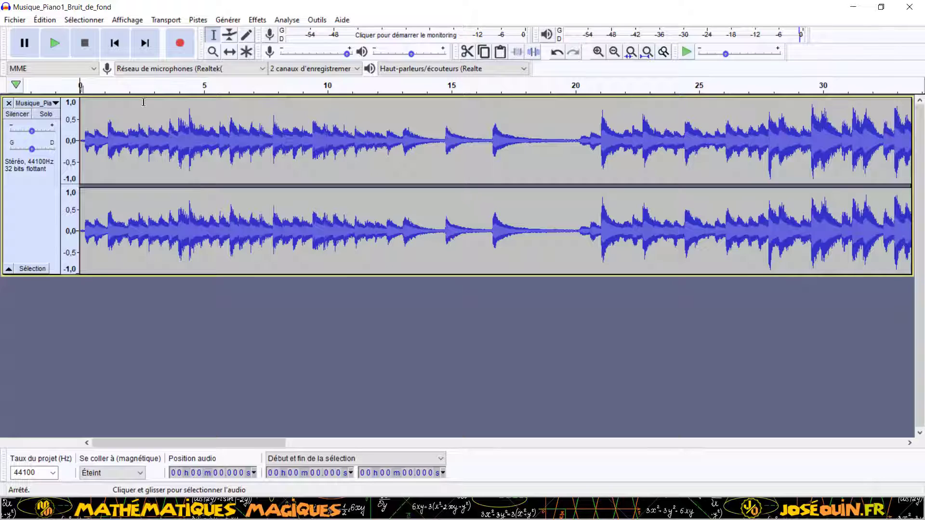
pyautogui.click(55, 43)
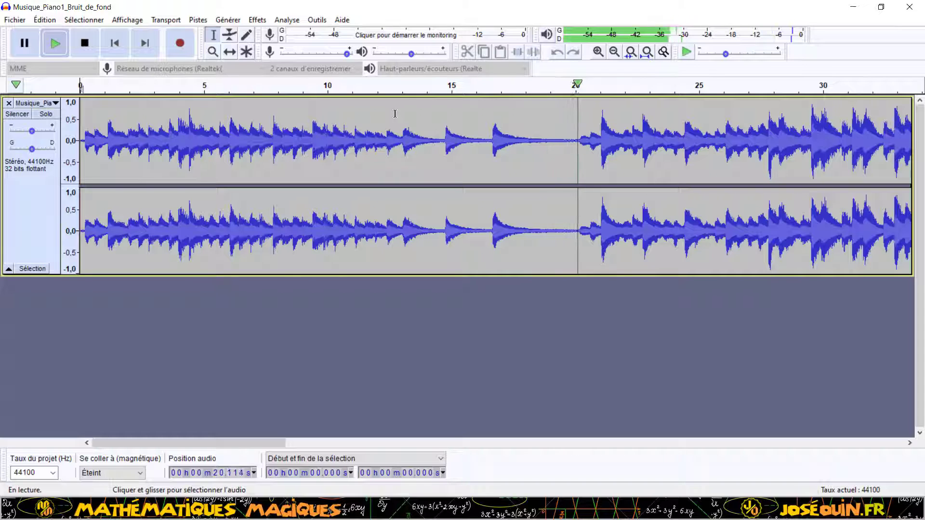
pyautogui.click(88, 50)
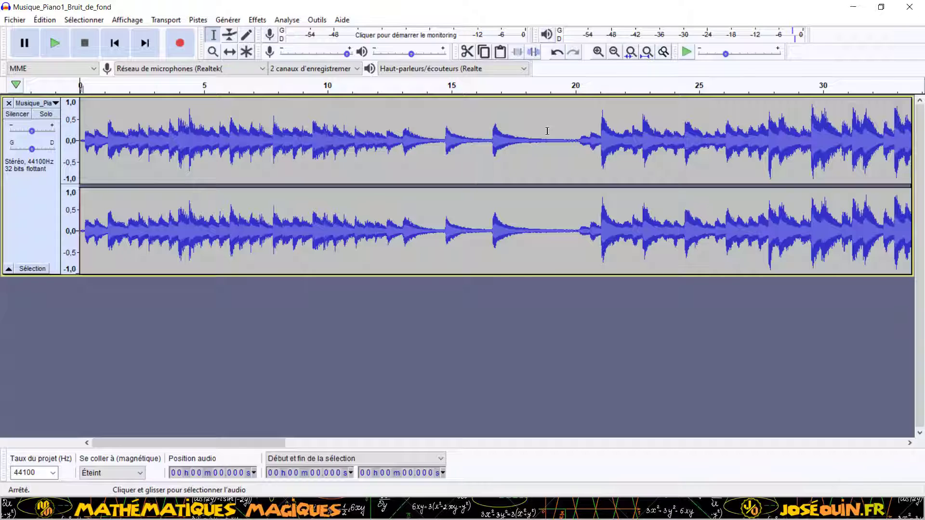
# Audition the quiet passage between the piano notes, from about 18.5 to 20.2 s and from about 18.8 to 20.1 s
pyautogui.keyDown('ctrl'); pyautogui.scroll(1, 540, 133); pyautogui.keyUp('ctrl')
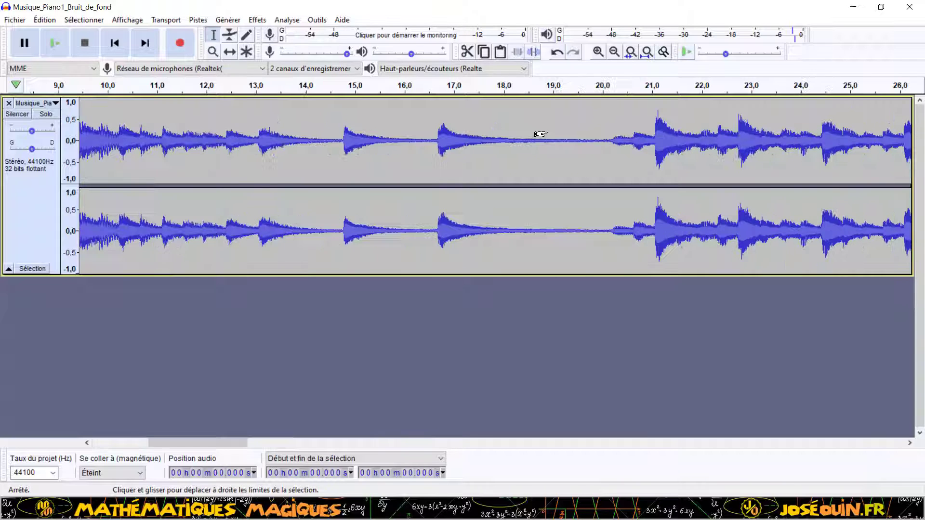
pyautogui.keyDown('ctrl'); pyautogui.scroll(1, 539, 133); pyautogui.keyUp('ctrl')
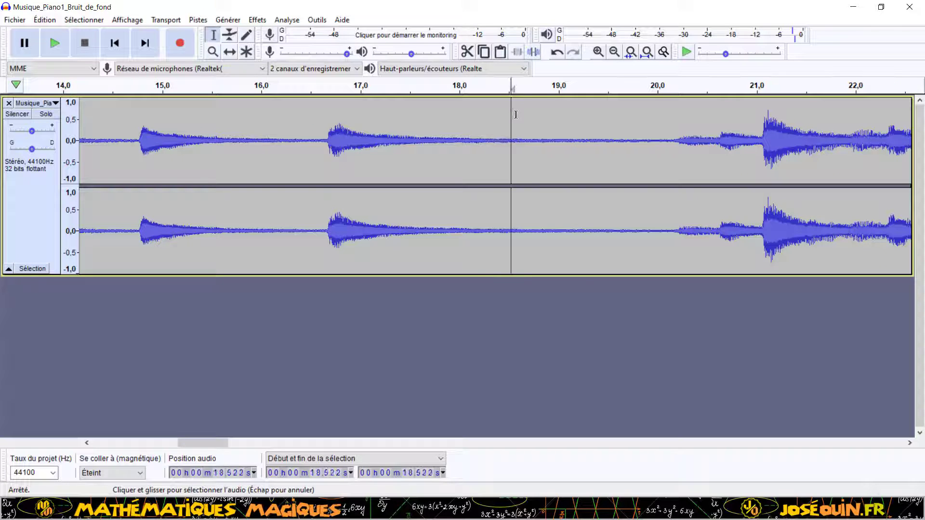
pyautogui.moveTo(516, 114); pyautogui.dragTo(669, 112)
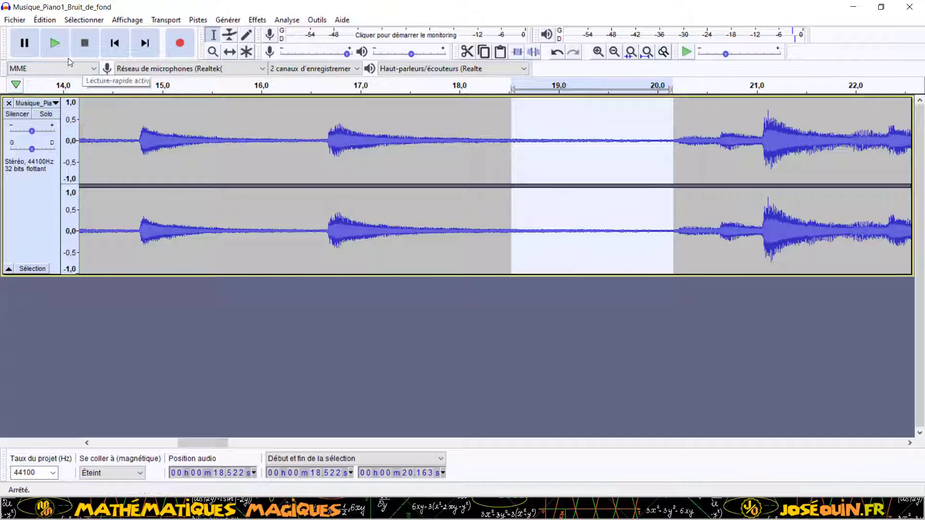
pyautogui.click(54, 43)
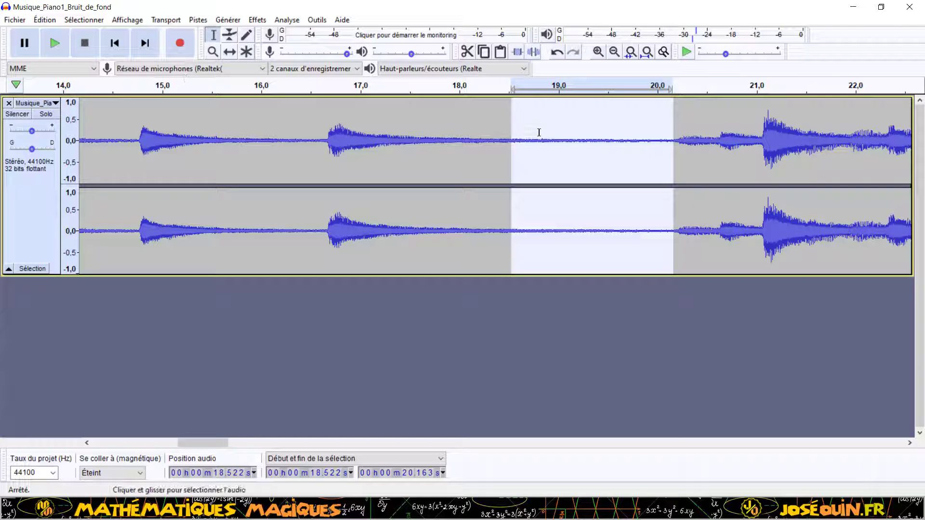
pyautogui.moveTo(540, 119); pyautogui.dragTo(663, 119)
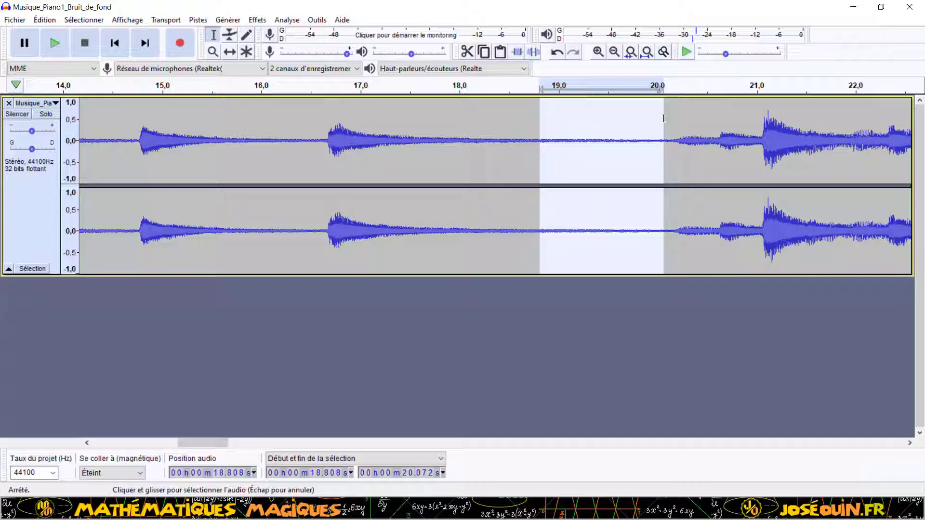
pyautogui.click(54, 46)
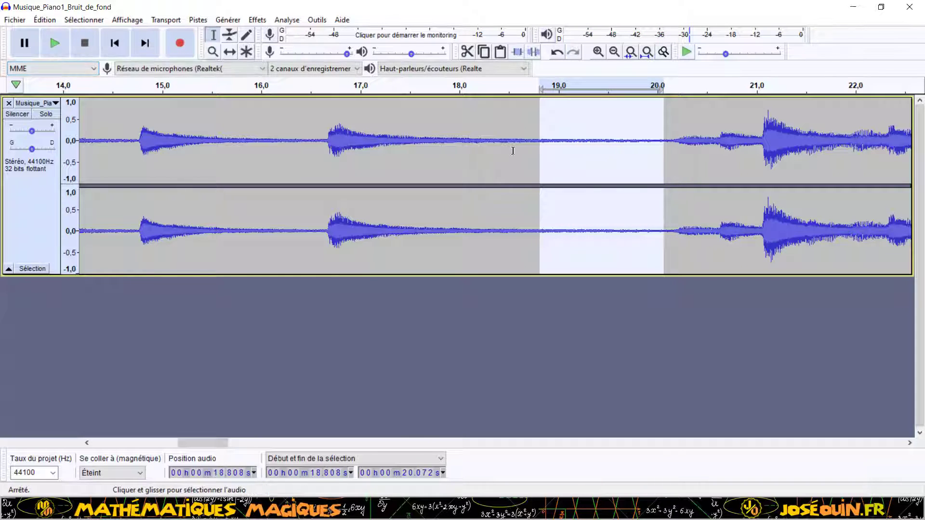
# Select and audition the noise-only passage from about 19.6 to 20.2 s, just before the piano resumes
pyautogui.click(582, 134)
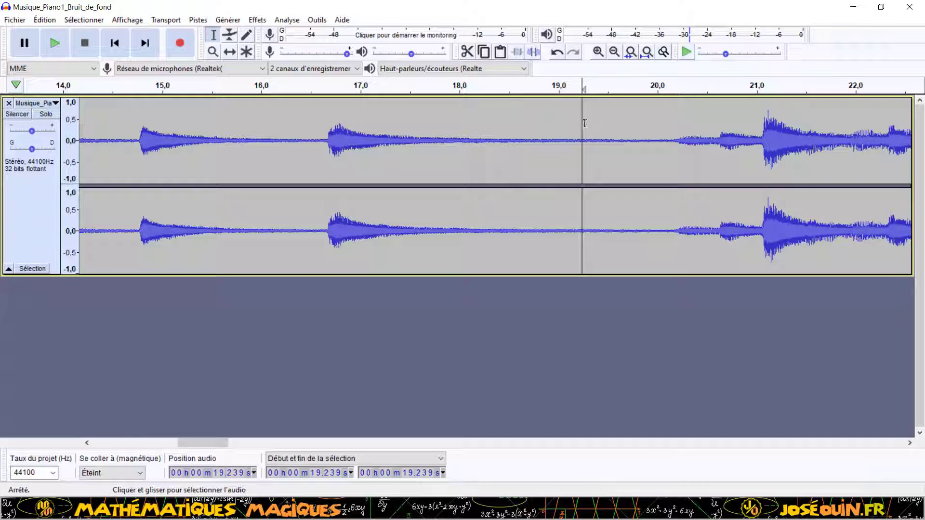
pyautogui.moveTo(584, 124); pyautogui.dragTo(673, 123)
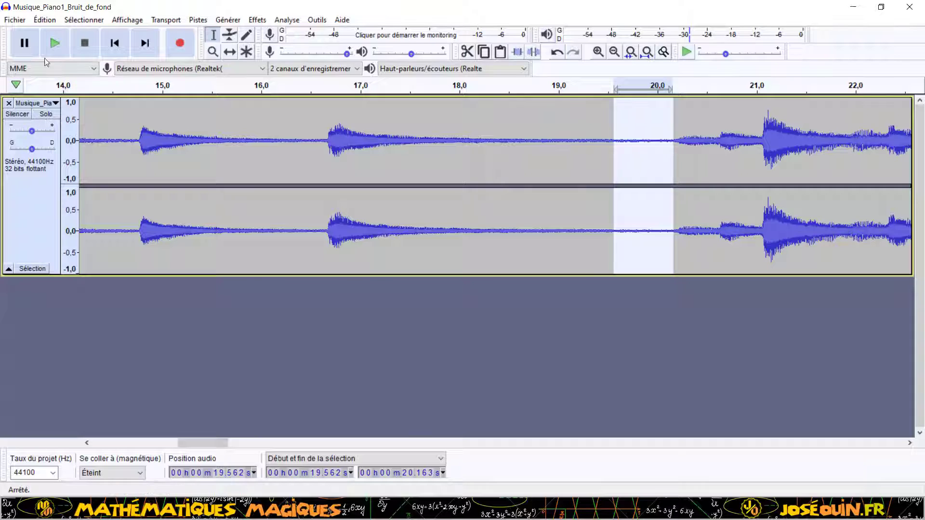
pyautogui.click(54, 46)
# Capture the noise profile from the selected quiet piano passage with the Noise Reduction effect
pyautogui.click(257, 21)
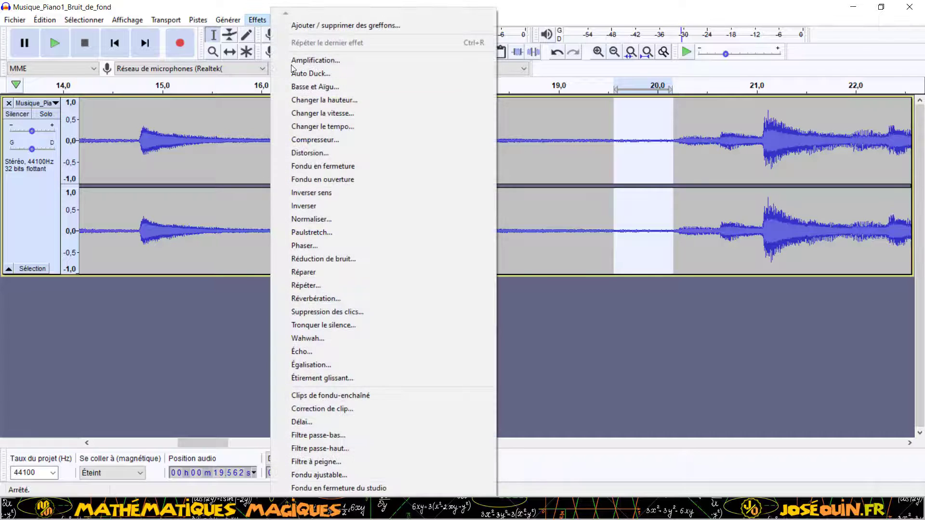
pyautogui.click(331, 260)
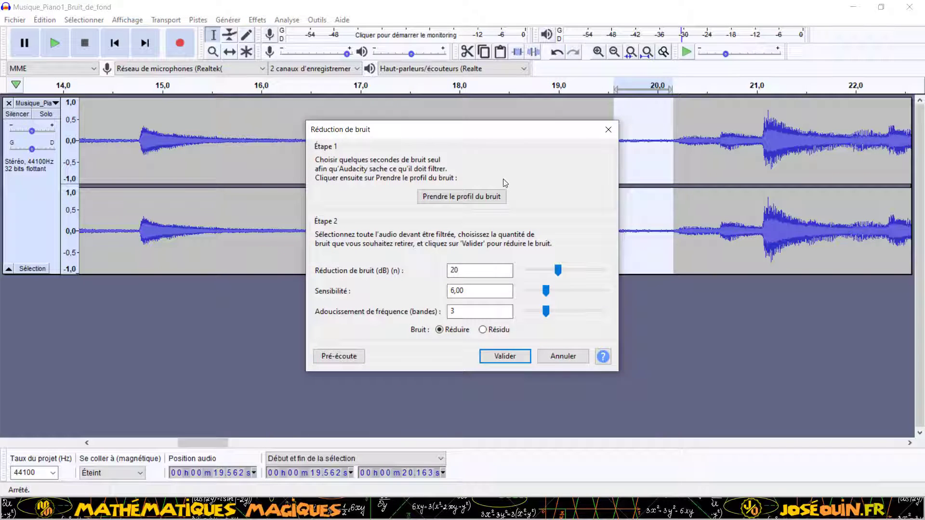
pyautogui.click(451, 197)
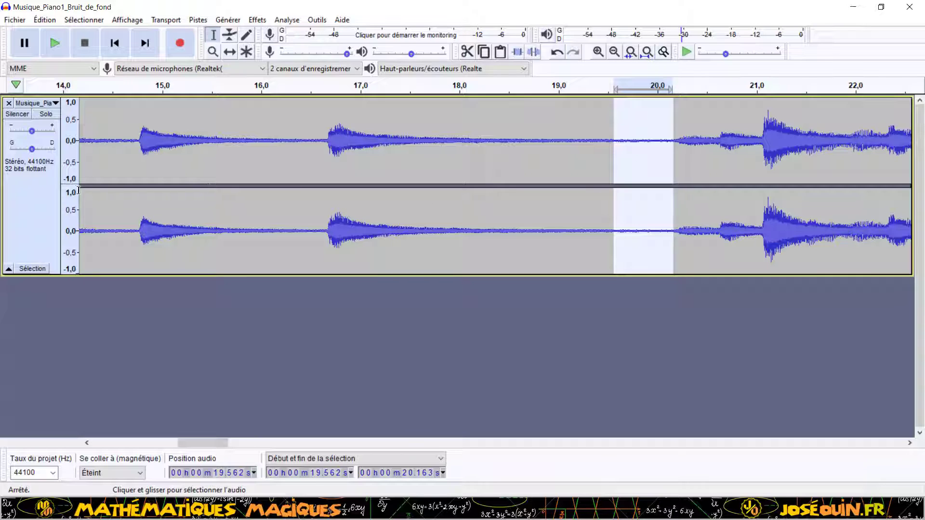
# Preview and apply Noise Reduction to the whole piano track at 20 dB, sensitivity 6.00 and 3 bands
pyautogui.click(154, 199)
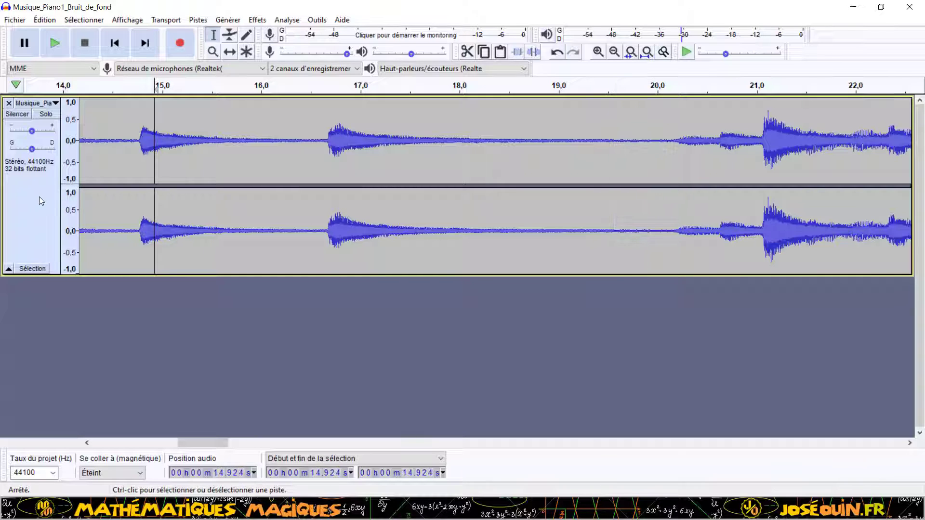
pyautogui.click(39, 197)
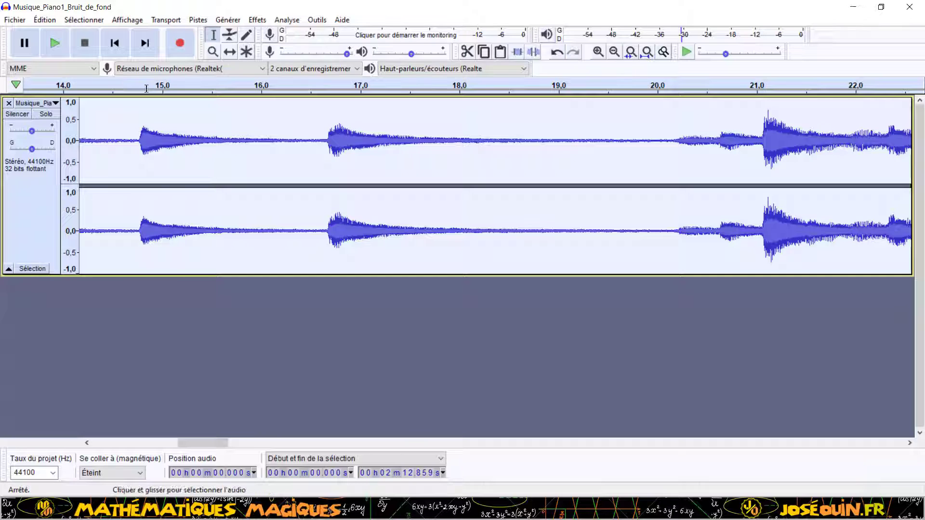
pyautogui.click(257, 20)
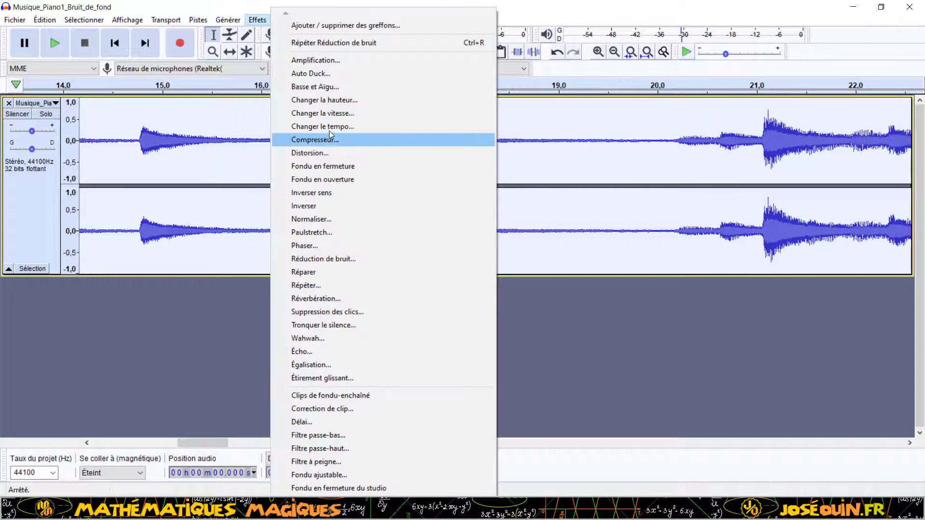
pyautogui.click(324, 261)
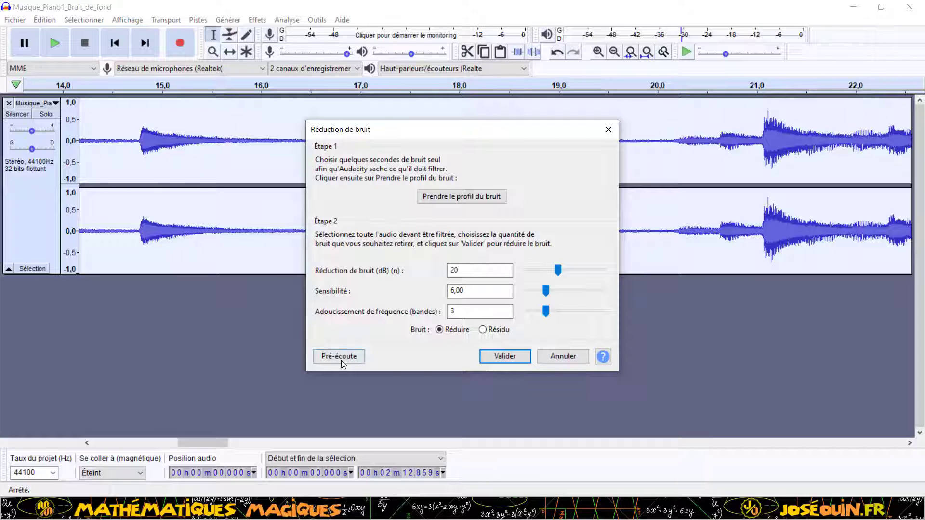
pyautogui.click(336, 358)
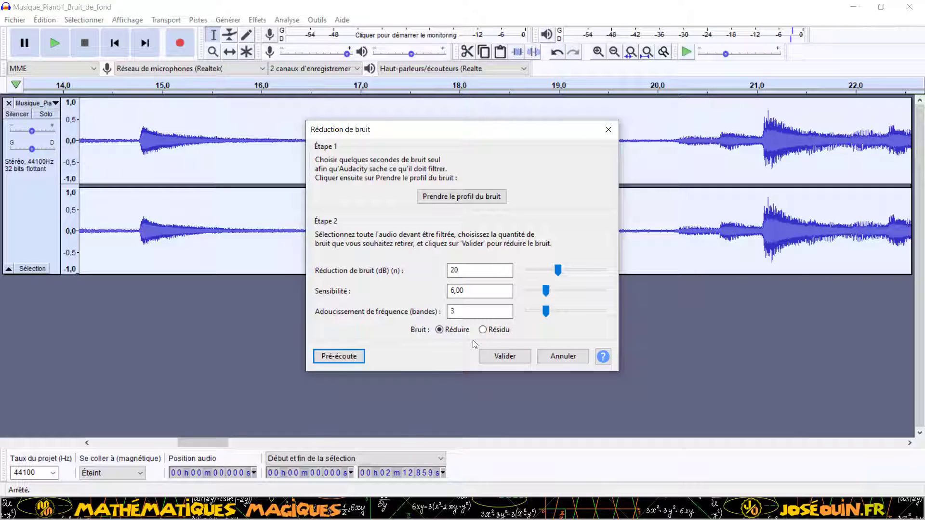
pyautogui.click(505, 356)
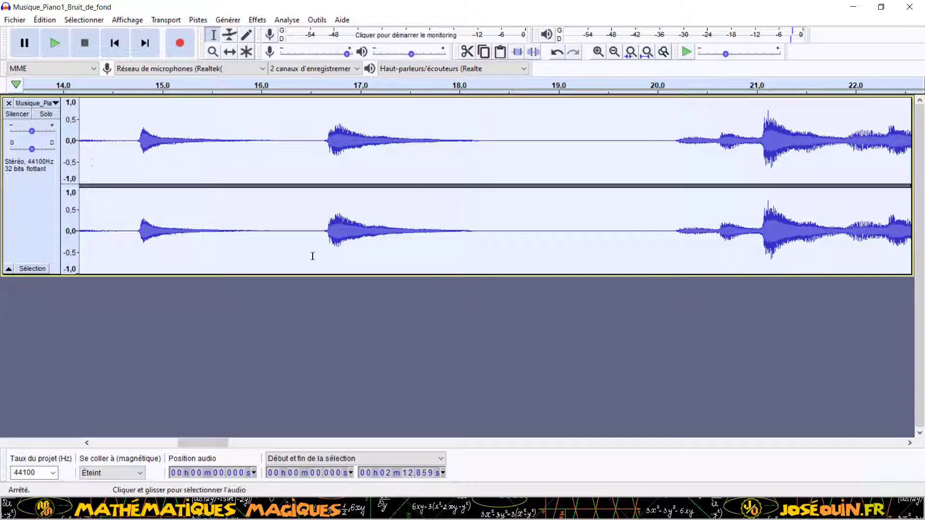
# Listen to the denoised piano recording from the start to beyond the 17 s mark
pyautogui.keyDown('ctrl'); pyautogui.scroll(-3, 296, 209); pyautogui.keyUp('ctrl')
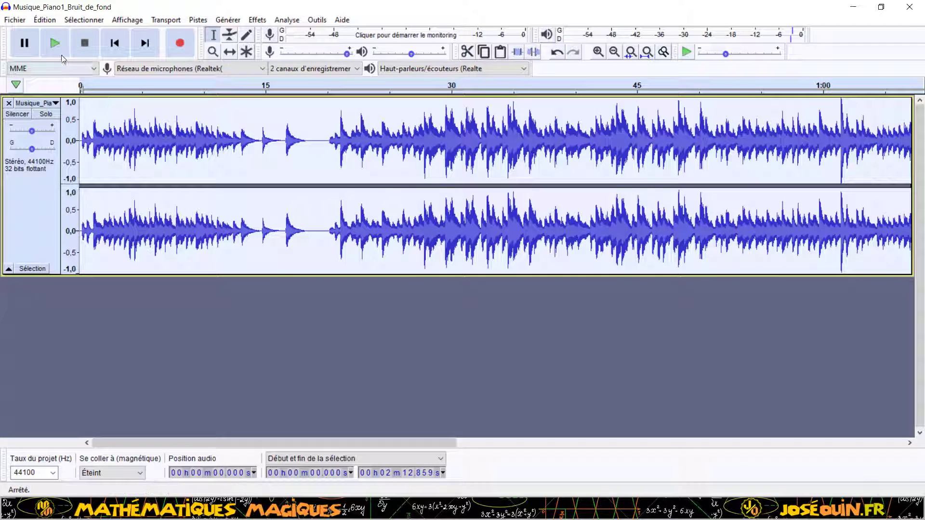
pyautogui.click(53, 40)
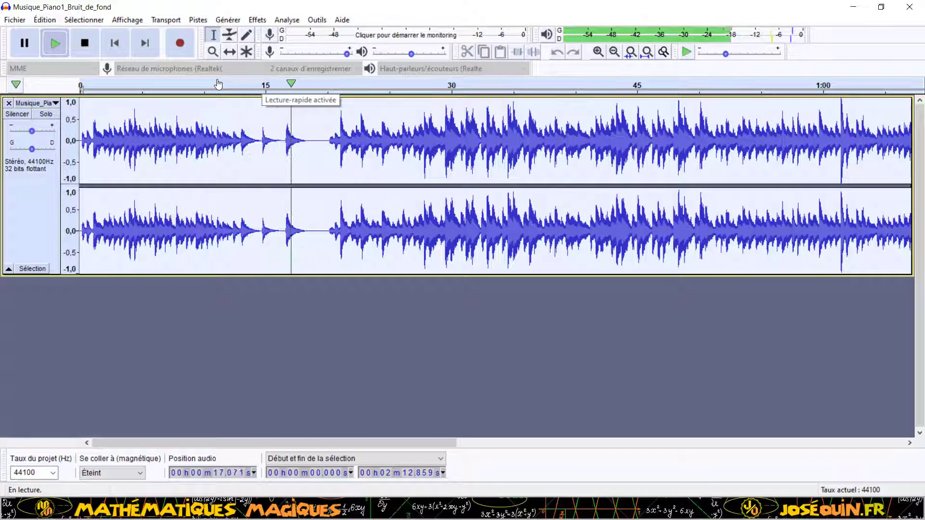
pyautogui.click(85, 43)
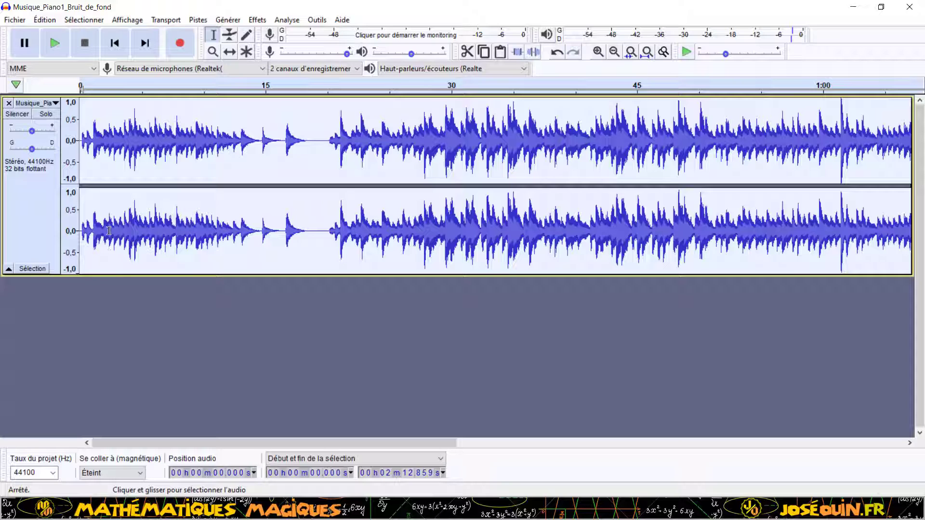
# Open the original Musique_Piano1_Bruit_de_fond.mp3 in a separate project and copy its entire track
pyautogui.click(13, 20)
pyautogui.click(24, 45)
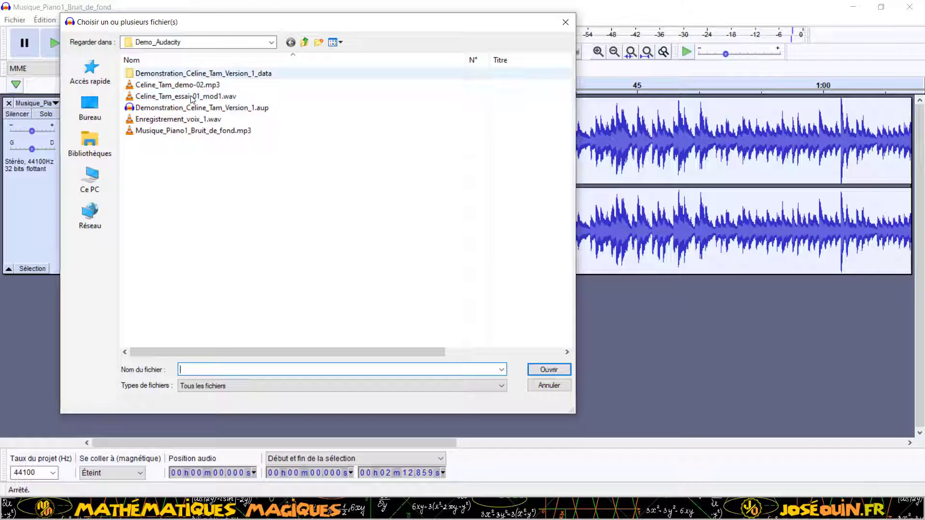
pyautogui.click(196, 133)
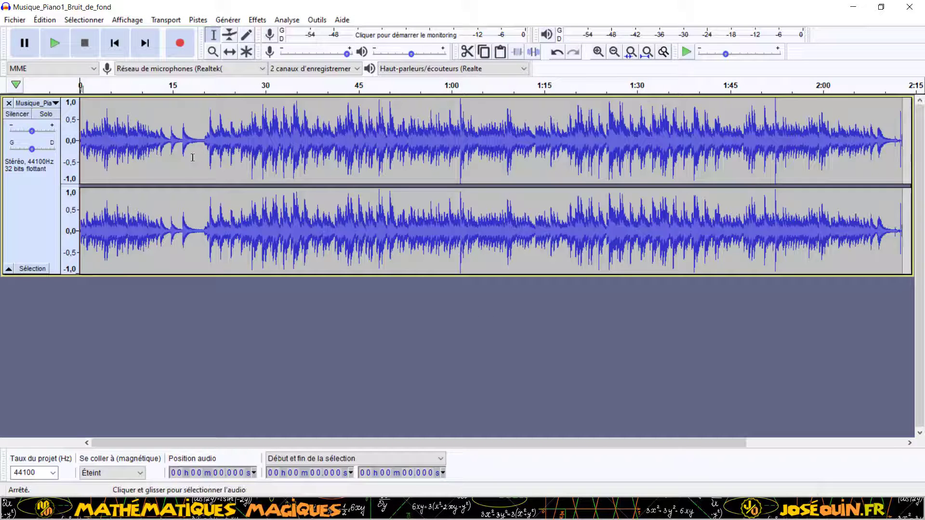
pyautogui.click(62, 122)
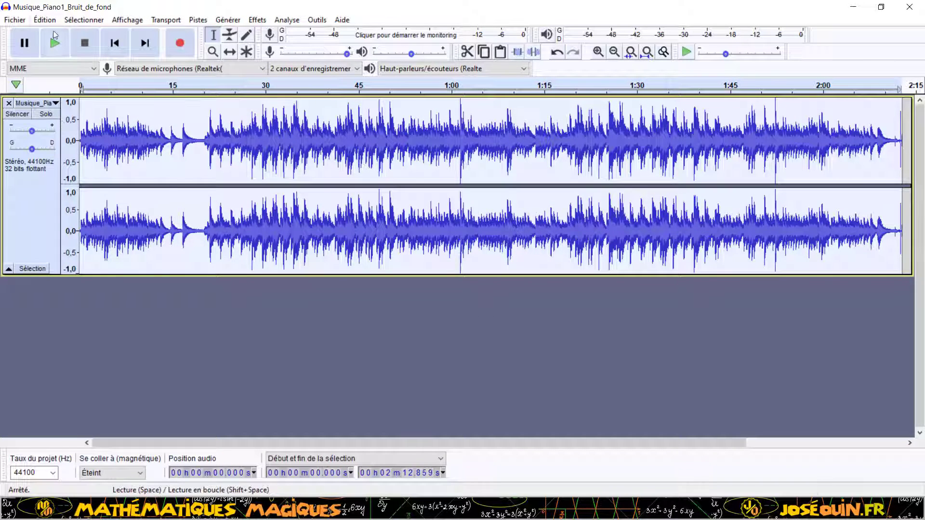
pyautogui.click(44, 20)
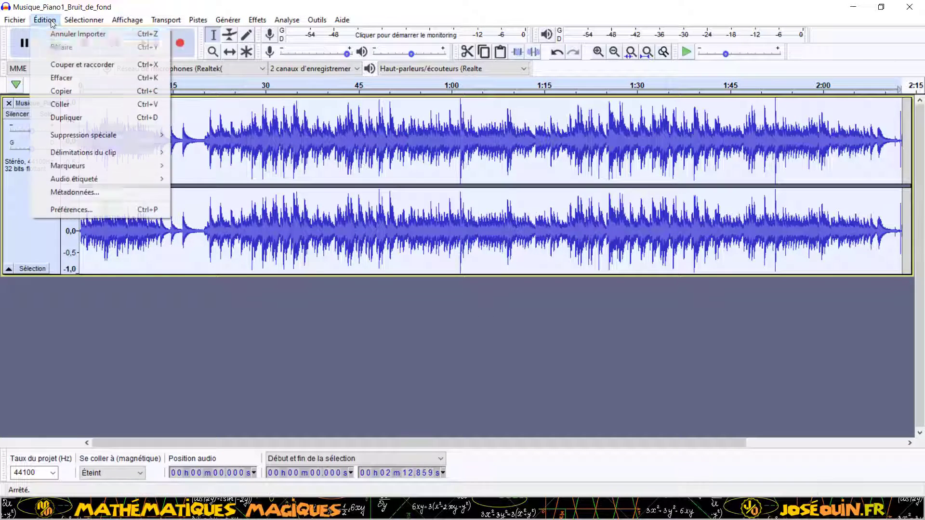
pyautogui.click(61, 91)
# Switch back to the denoised piano project and add a new stereo track below the existing one
pyautogui.click(691, 510)
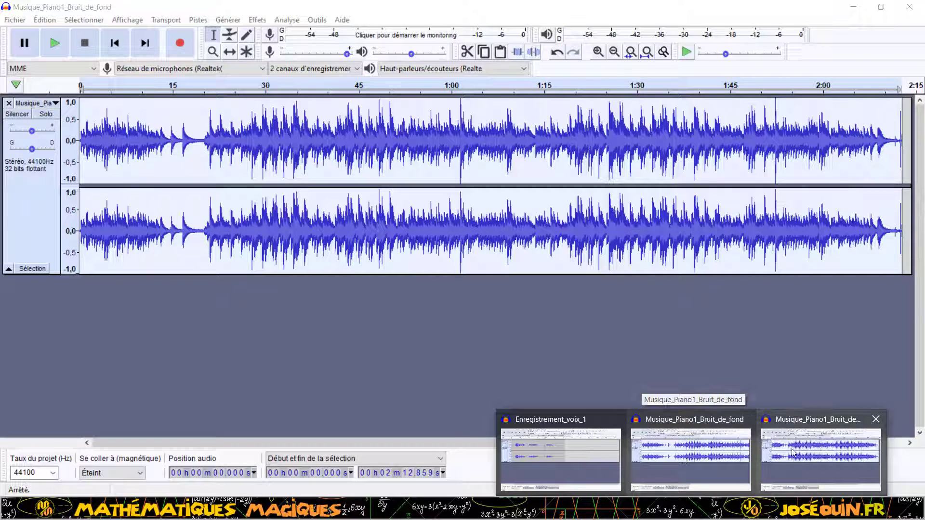
pyautogui.moveTo(702, 455)
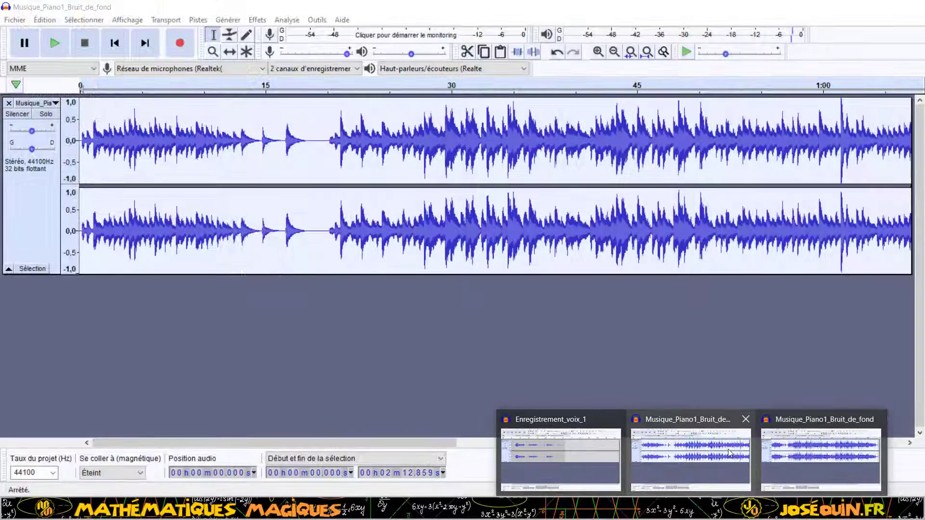
pyautogui.click(728, 448)
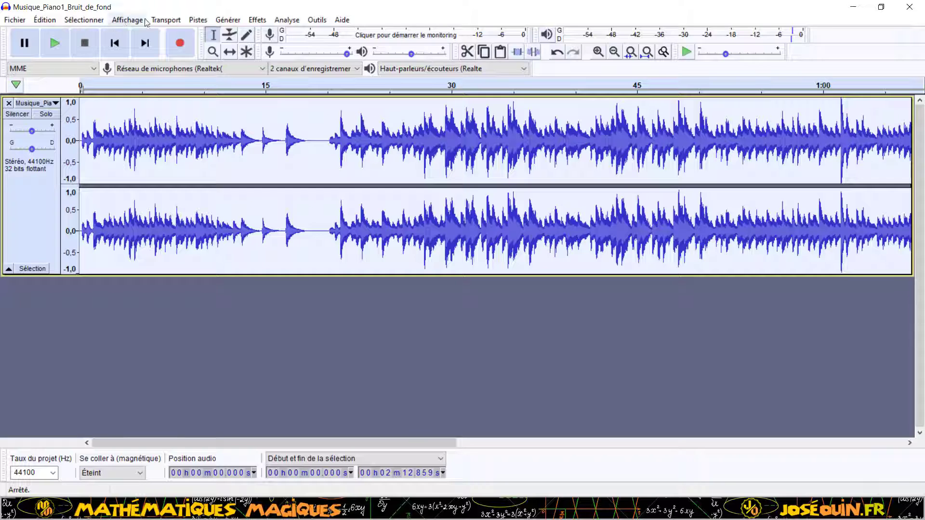
pyautogui.click(198, 20)
pyautogui.moveTo(252, 33)
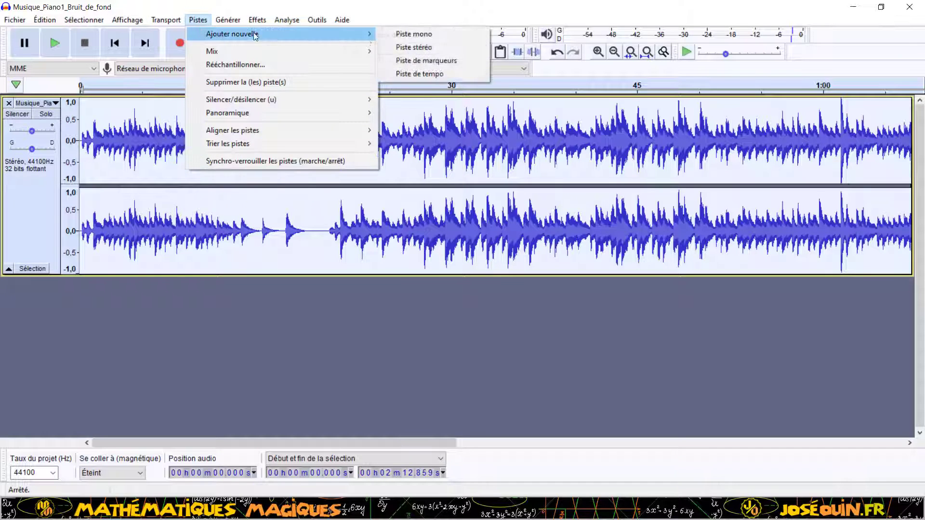
pyautogui.click(398, 47)
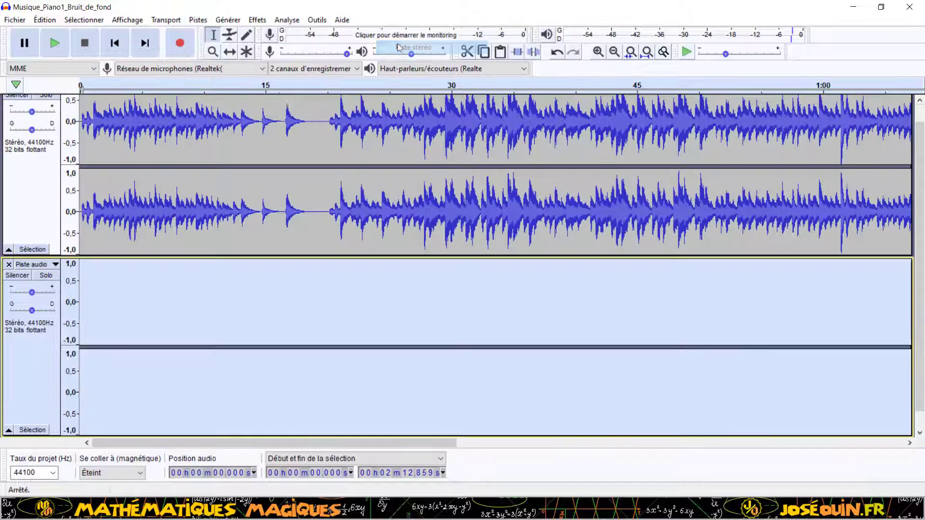
# Paste the copied original piano audio at the start of the new stereo track
pyautogui.click(36, 369)
pyautogui.click(44, 19)
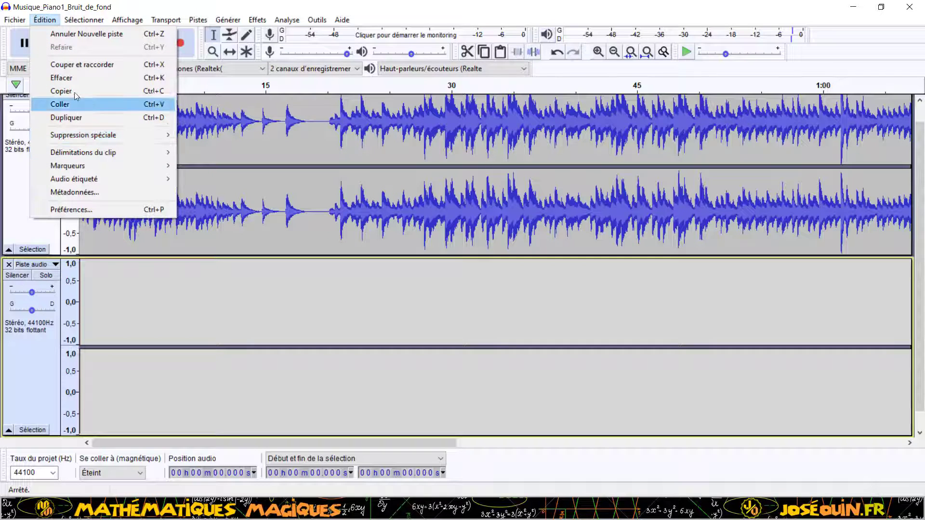
pyautogui.click(71, 104)
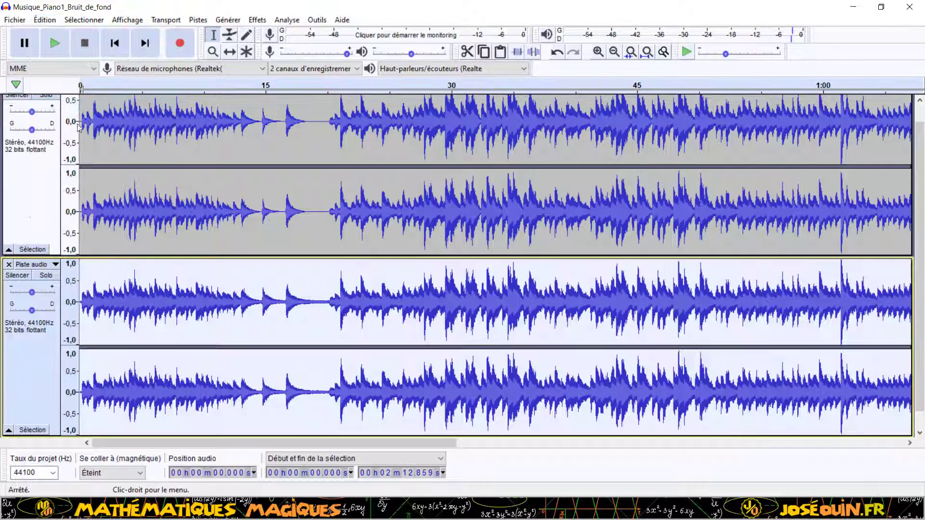
# Solo the pasted original track and listen to its first 7 seconds or so
pyautogui.click(43, 275)
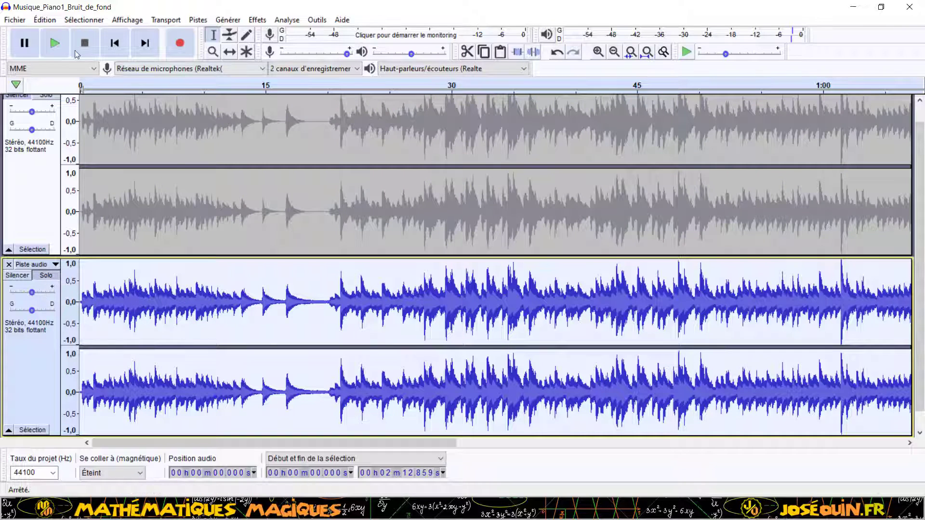
pyautogui.click(56, 43)
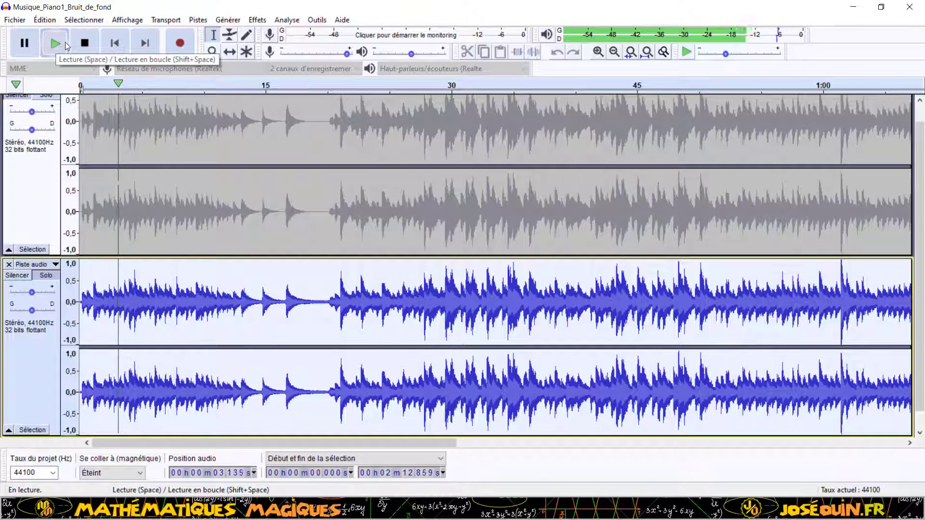
pyautogui.click(79, 45)
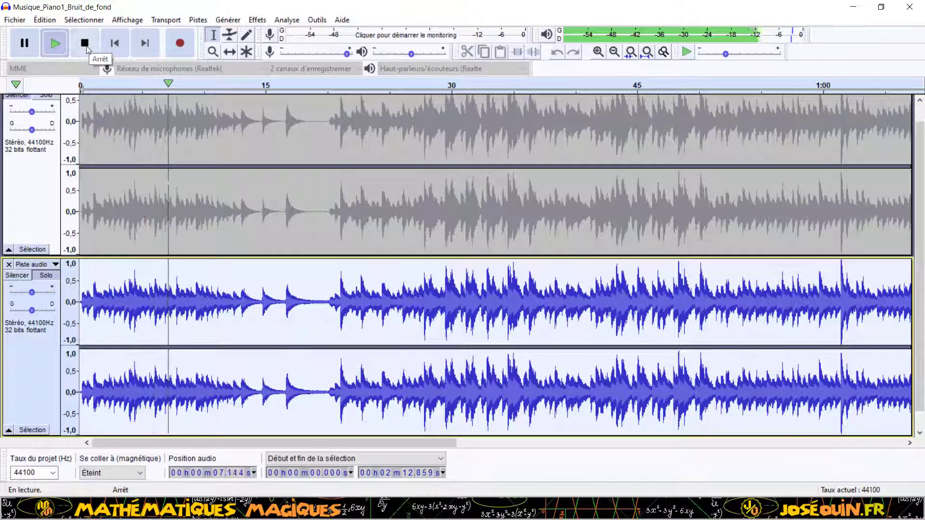
pyautogui.click(86, 44)
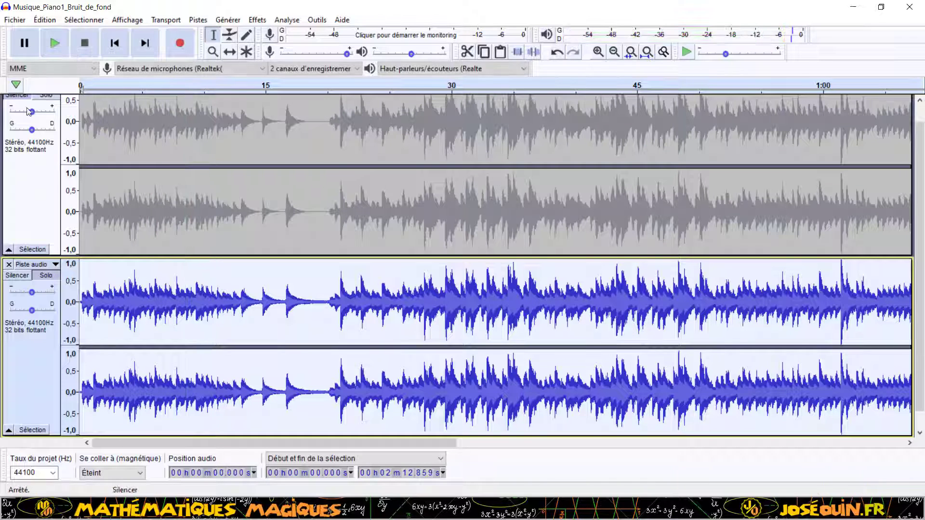
# Solo the denoised piano track and listen to its opening seconds for comparison with the original
pyautogui.scroll(1, 48, 111)
pyautogui.click(46, 116)
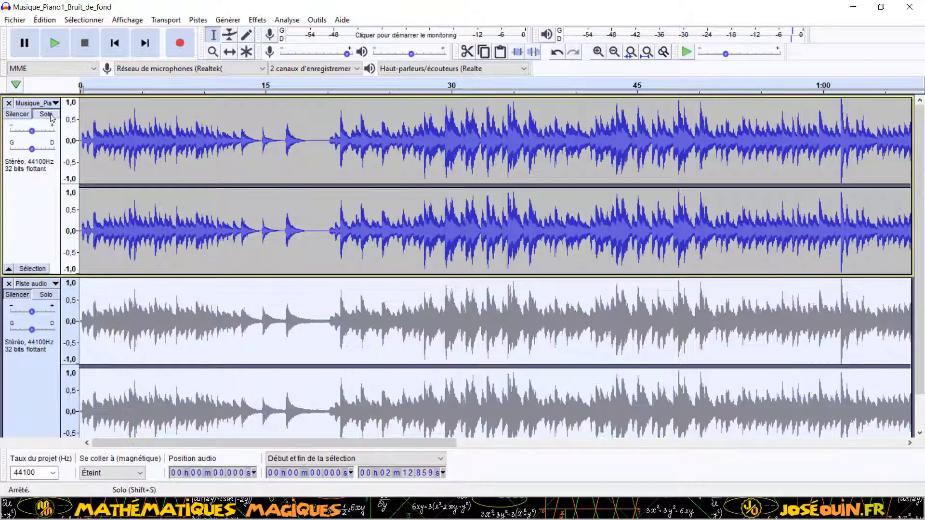
pyautogui.click(45, 114)
pyautogui.click(49, 116)
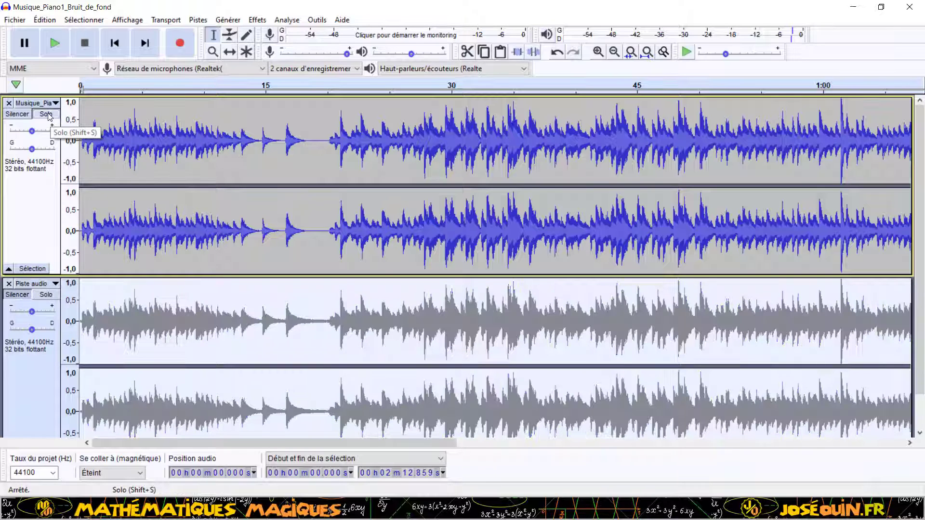
pyautogui.click(55, 47)
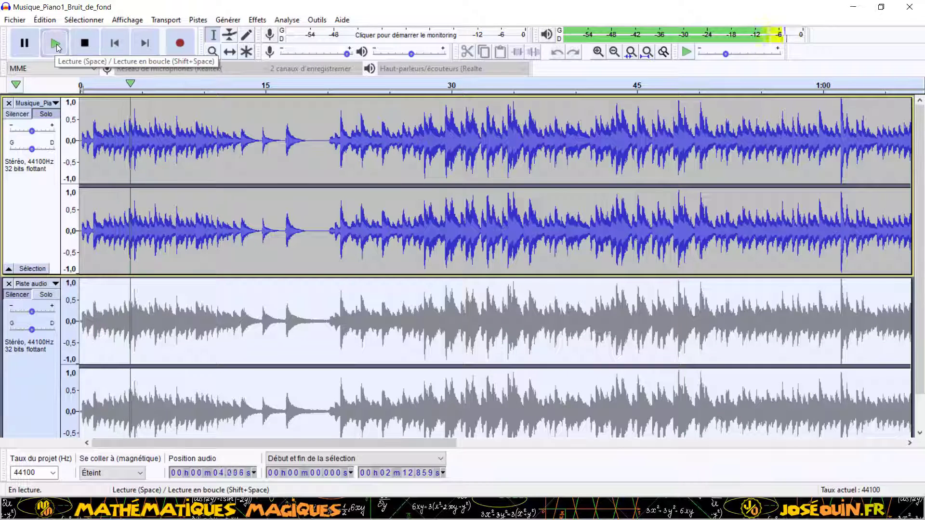
pyautogui.click(85, 44)
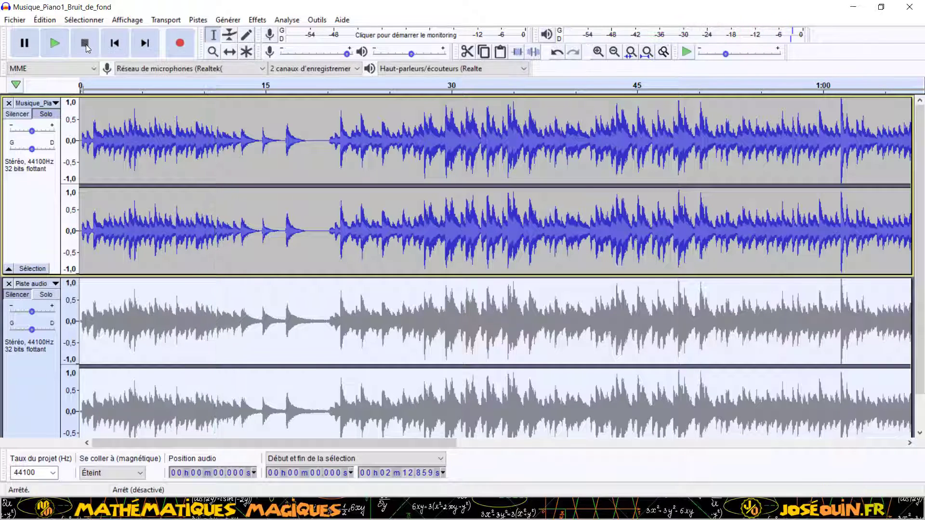